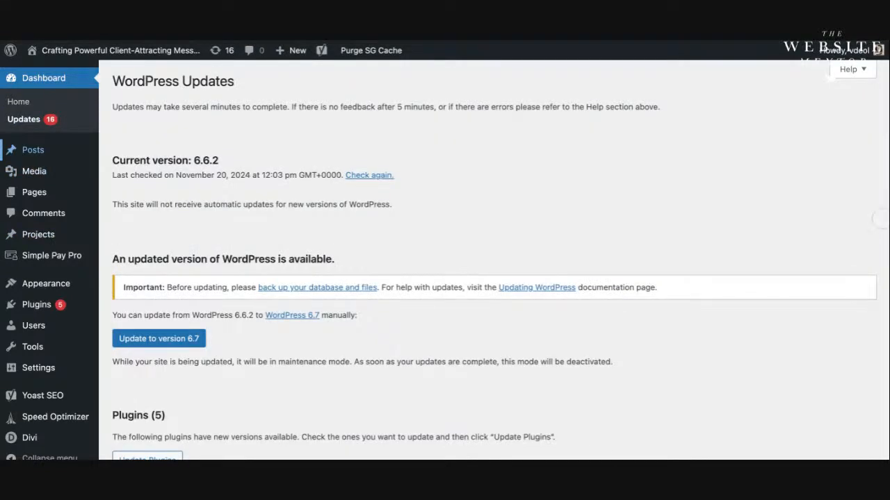
# Examine the available WordPress core, plugin and theme updates on the WordPress Updates page.
pyautogui.scroll(-2, 217, 215)
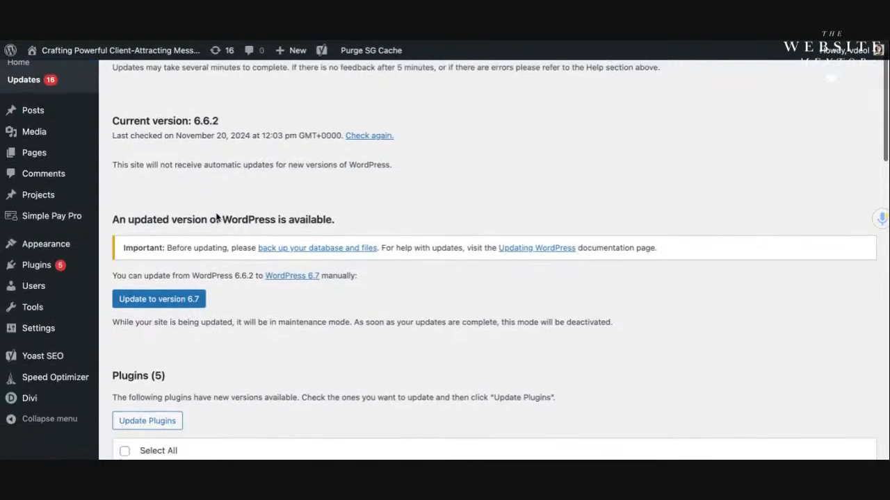
pyautogui.scroll(-3, 217, 217)
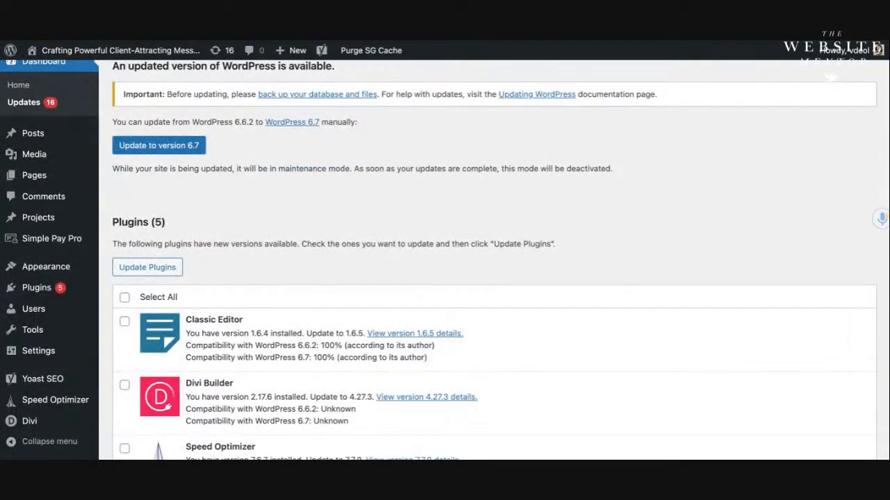
pyautogui.scroll(-1, 215, 167)
pyautogui.scroll(-3, 175, 125)
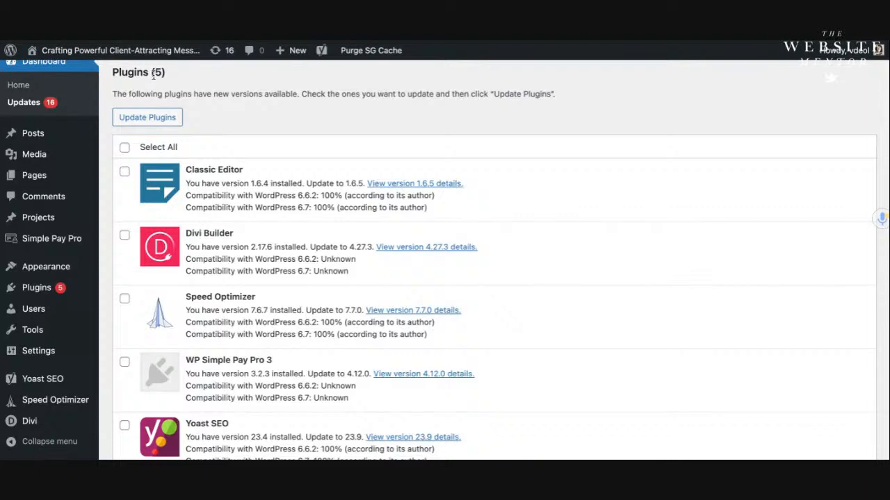
pyautogui.scroll(-1, 160, 130)
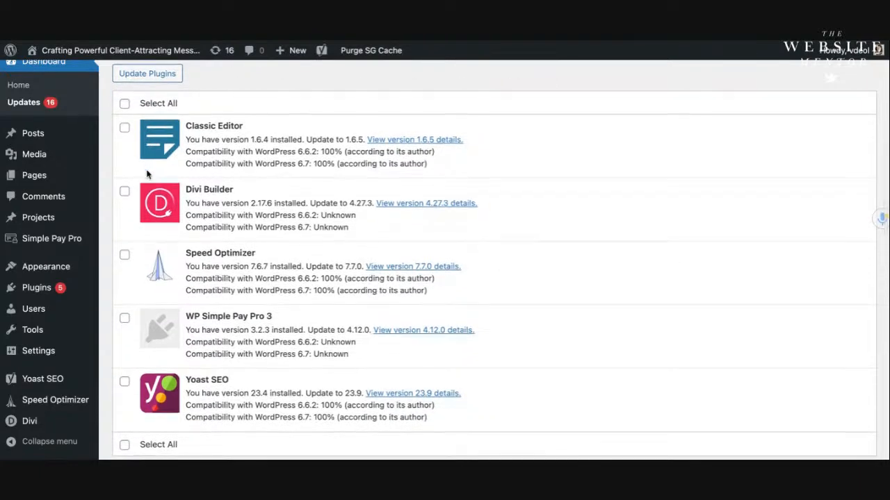
pyautogui.scroll(-3, 147, 175)
pyautogui.scroll(-3, 146, 175)
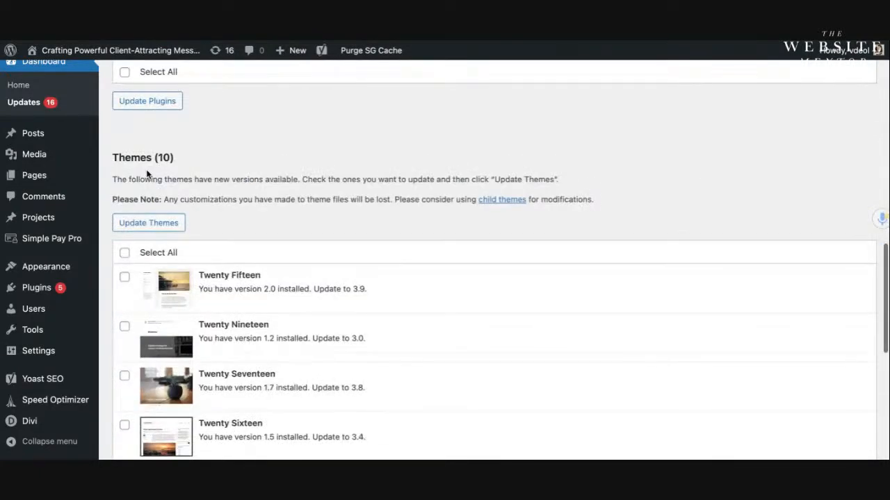
pyautogui.scroll(-2, 147, 174)
pyautogui.scroll(-1, 167, 291)
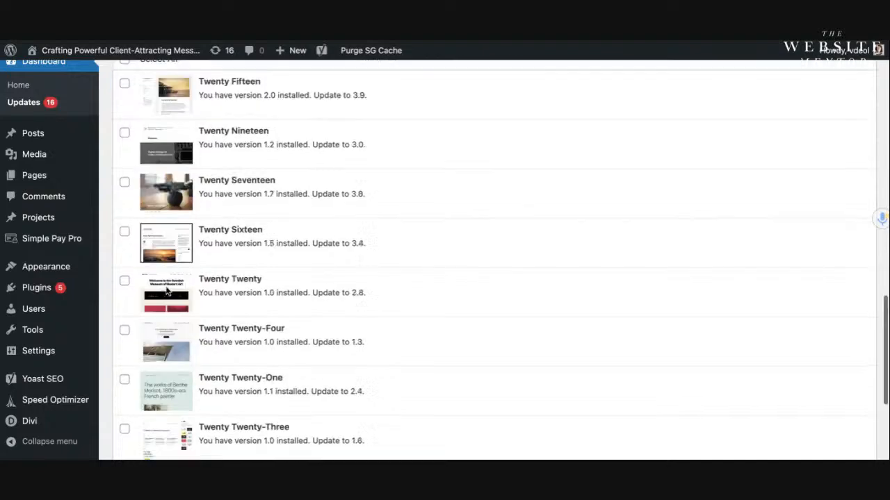
pyautogui.scroll(-2, 167, 290)
pyautogui.scroll(5, 166, 285)
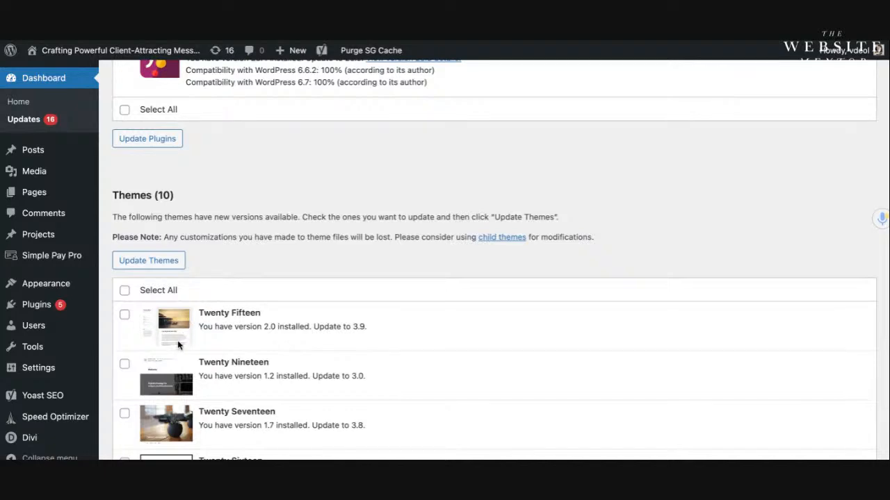
pyautogui.scroll(6, 203, 265)
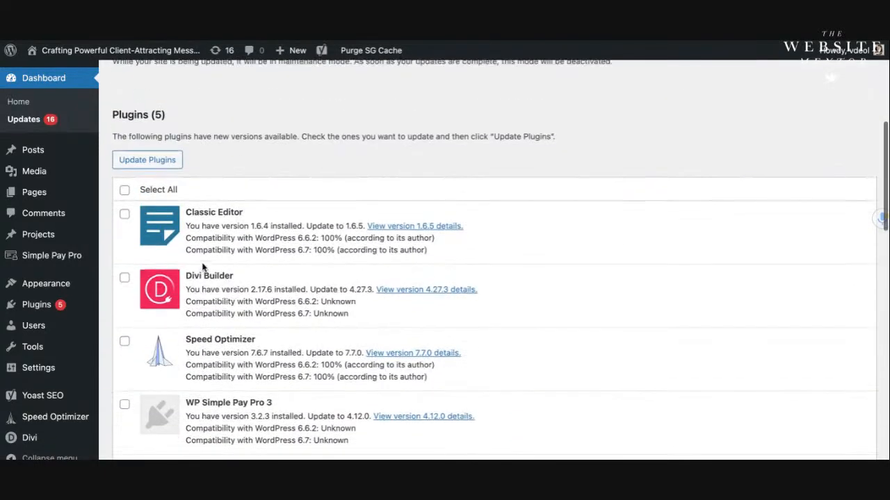
# Select all the plugins listed for updating.
pyautogui.click(124, 197)
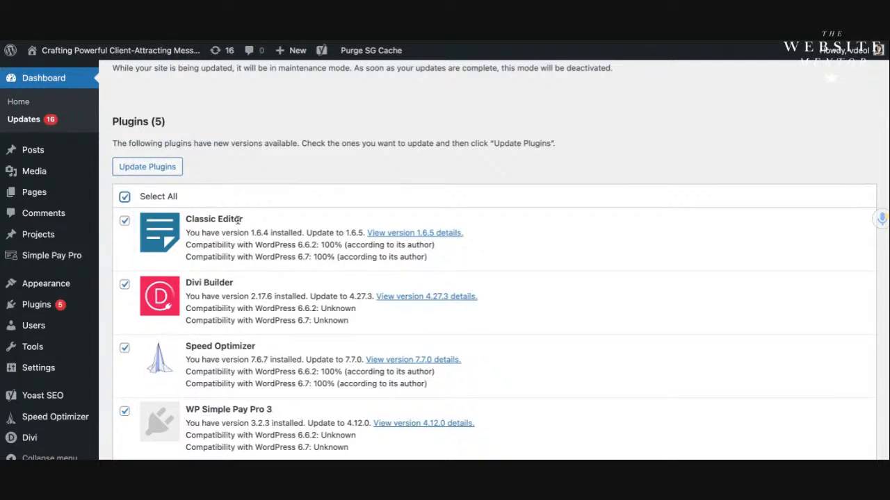
# Open the installed themes and look through the whole collection for unused themes.
pyautogui.moveTo(96, 237)
pyautogui.moveTo(54, 292)
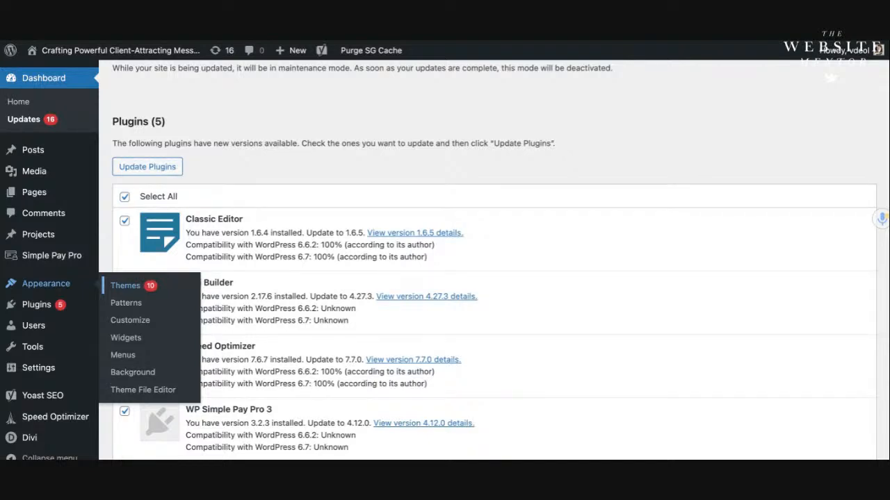
pyautogui.click(126, 285)
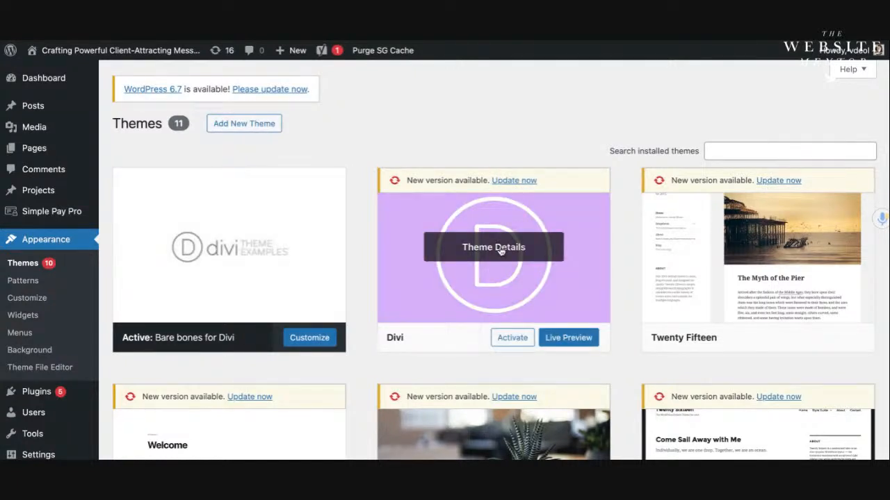
pyautogui.scroll(-1, 500, 251)
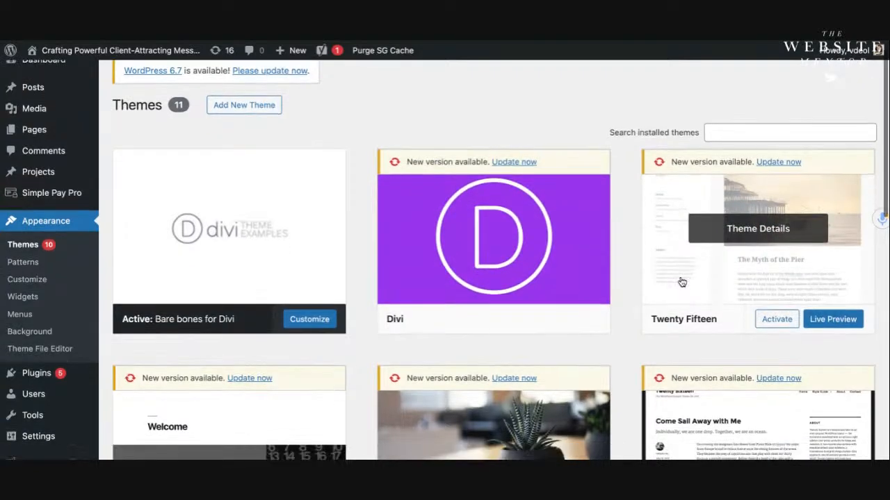
pyautogui.scroll(-3, 682, 281)
pyautogui.scroll(-5, 758, 278)
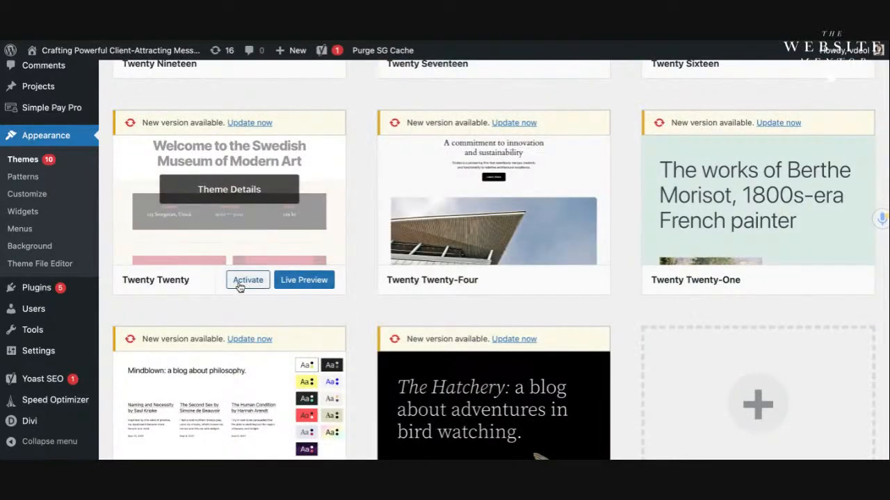
pyautogui.click(240, 282)
pyautogui.scroll(-2, 301, 365)
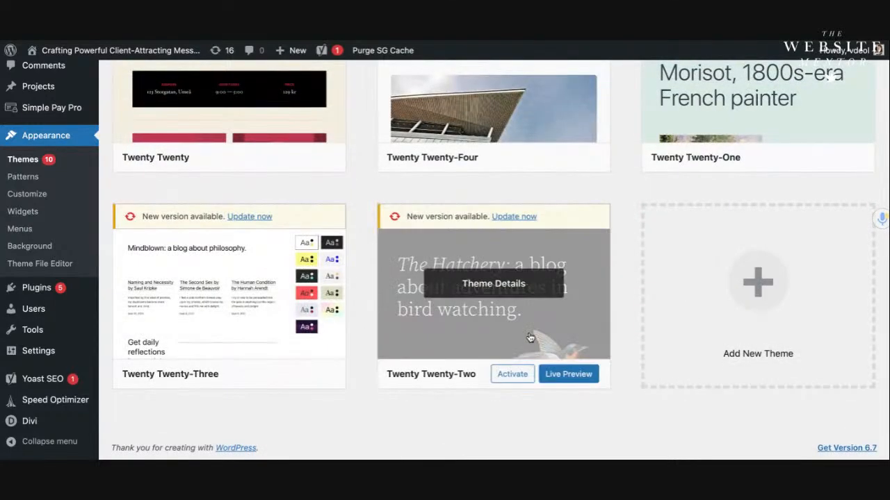
pyautogui.scroll(4, 788, 119)
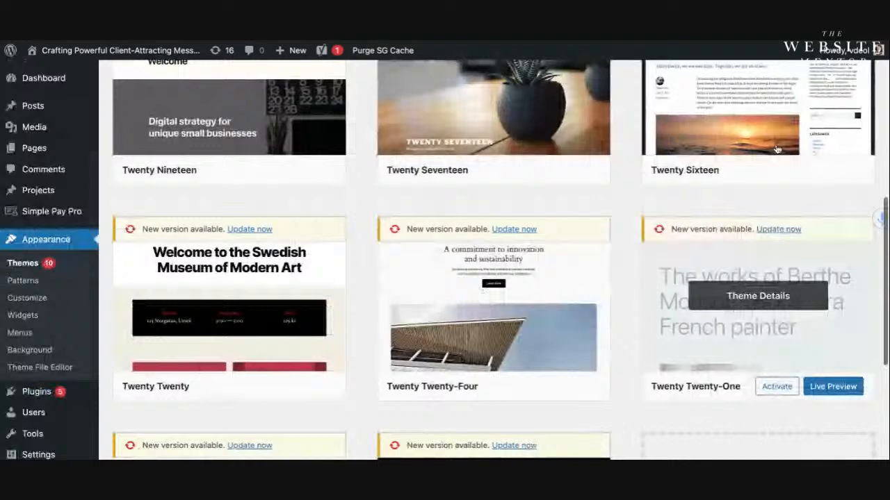
pyautogui.scroll(2, 777, 150)
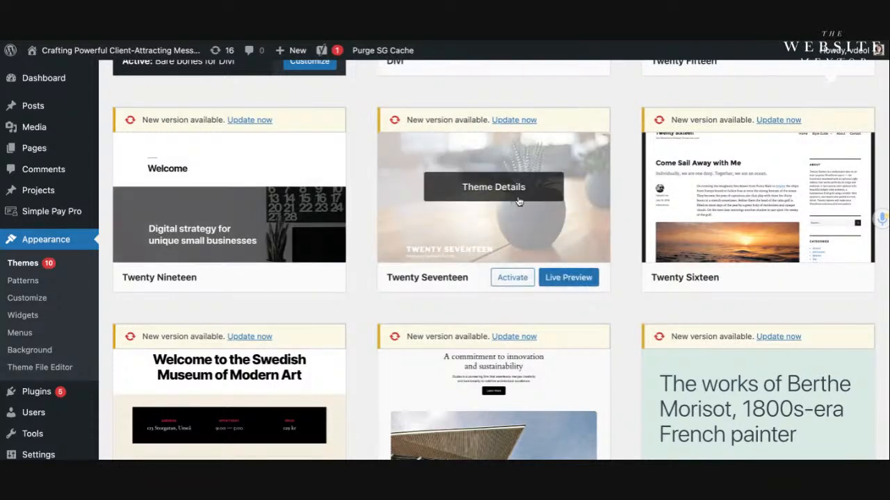
# Delete the unused Twenty Seventeen and Twenty Sixteen themes from their theme details.
pyautogui.click(494, 192)
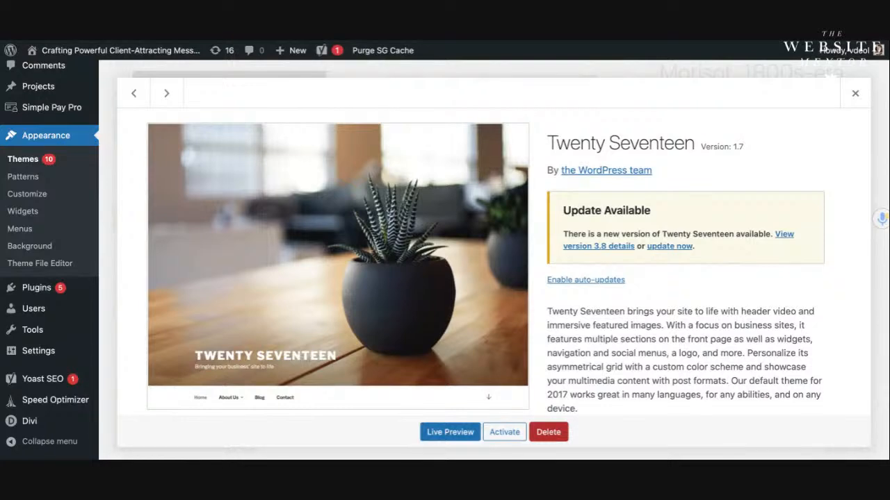
pyautogui.click(548, 431)
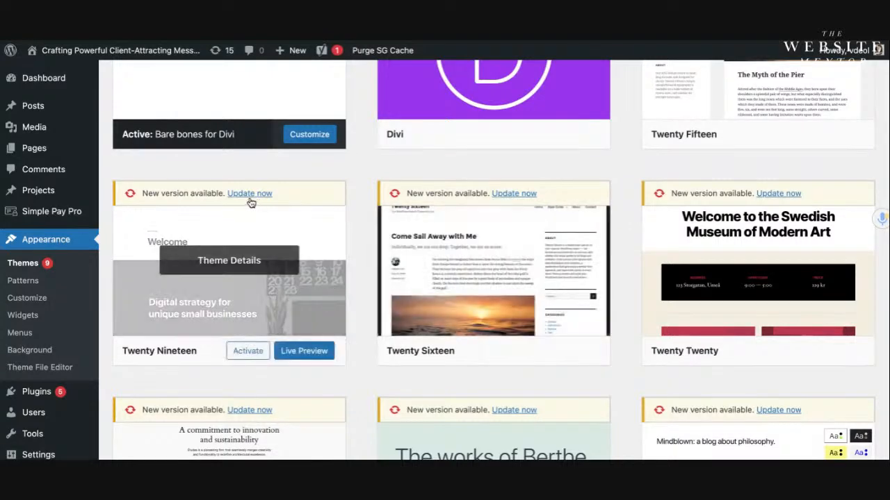
pyautogui.click(499, 265)
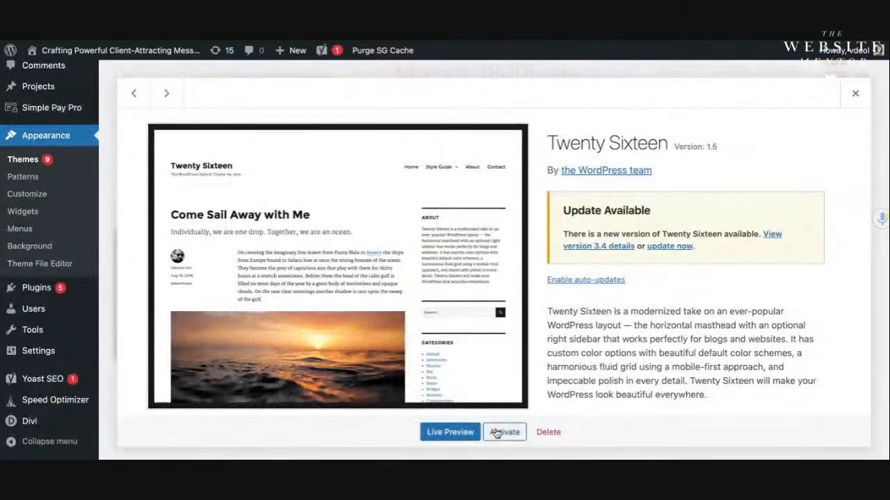
pyautogui.click(555, 433)
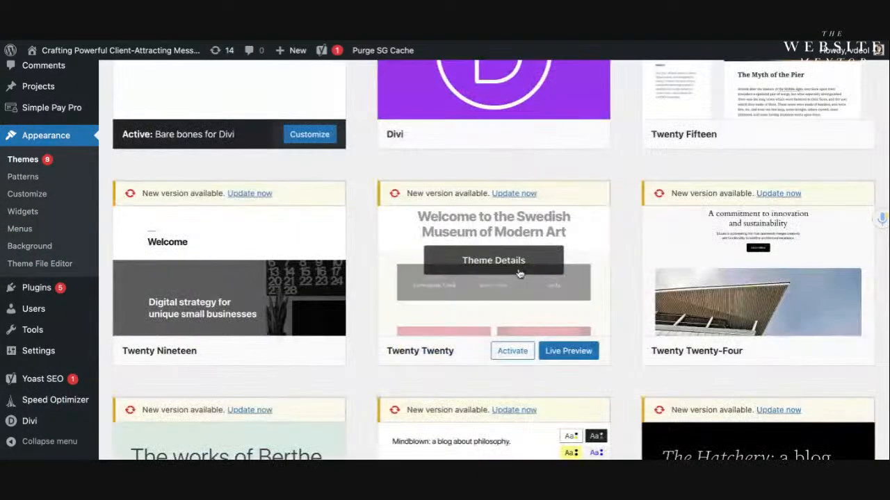
# Open the details of the Twenty Fifteen theme and delete it.
pyautogui.scroll(2, 528, 276)
pyautogui.moveTo(822, 146)
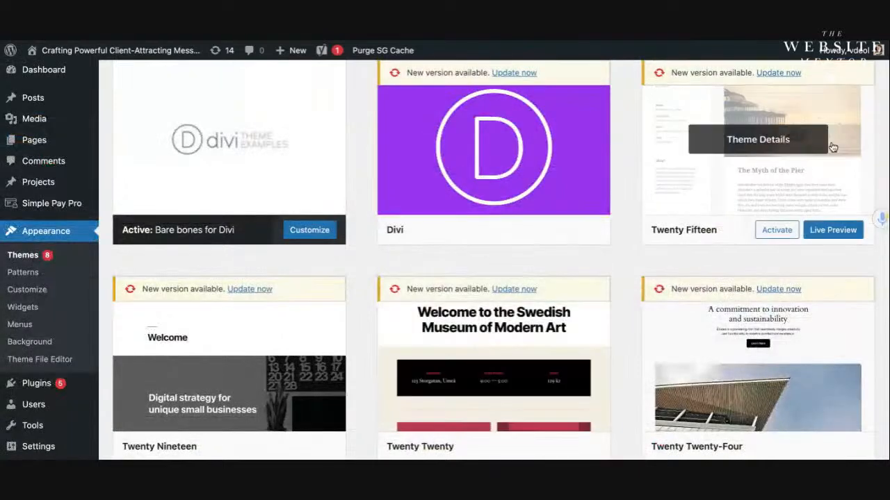
pyautogui.scroll(1, 822, 146)
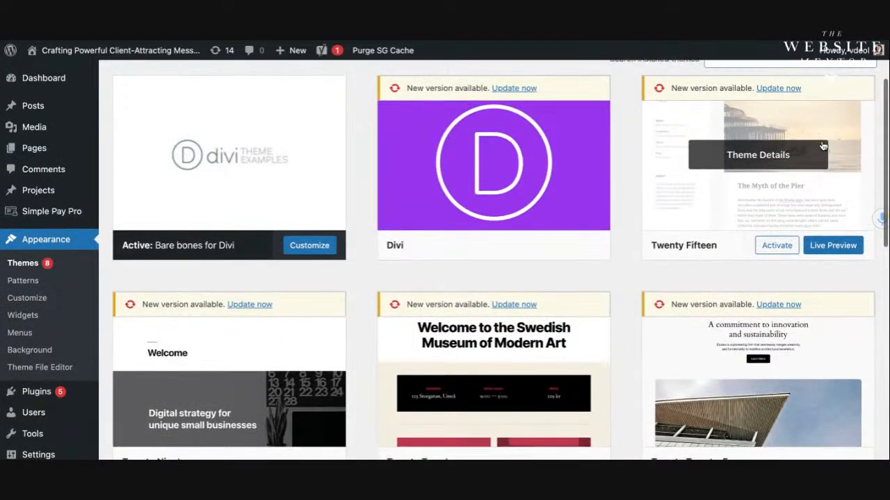
pyautogui.click(779, 159)
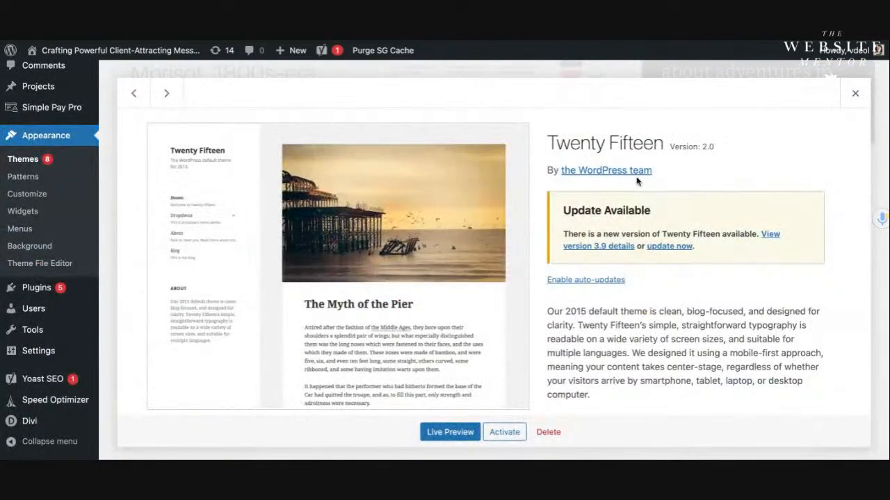
pyautogui.scroll(-1, 550, 385)
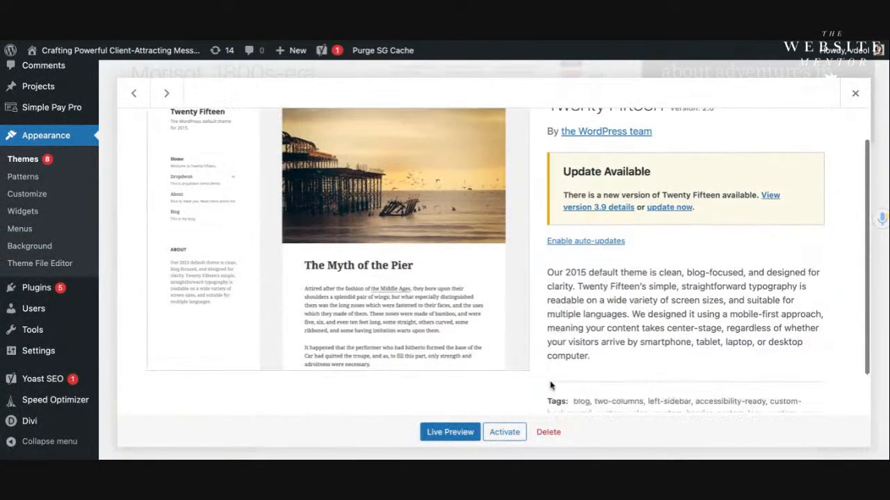
pyautogui.click(548, 432)
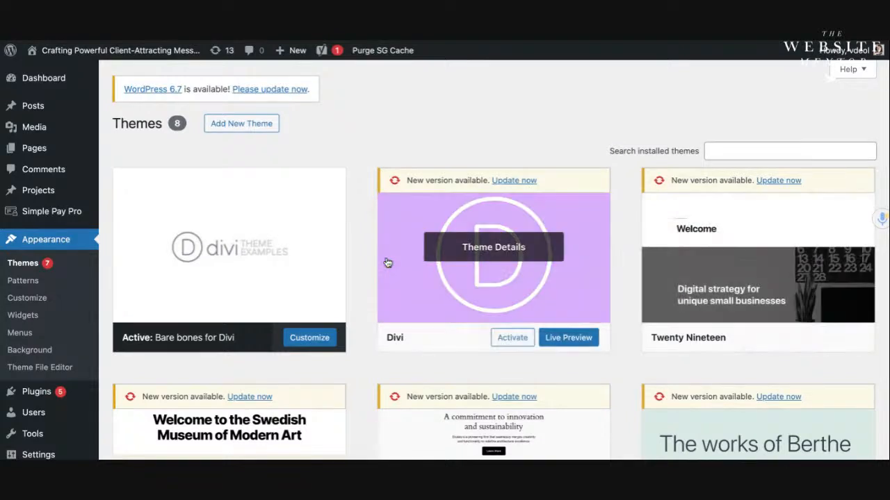
# Go to the installed plugins, deactivate the Divi Builder plugin and delete it.
pyautogui.scroll(-1, 48, 228)
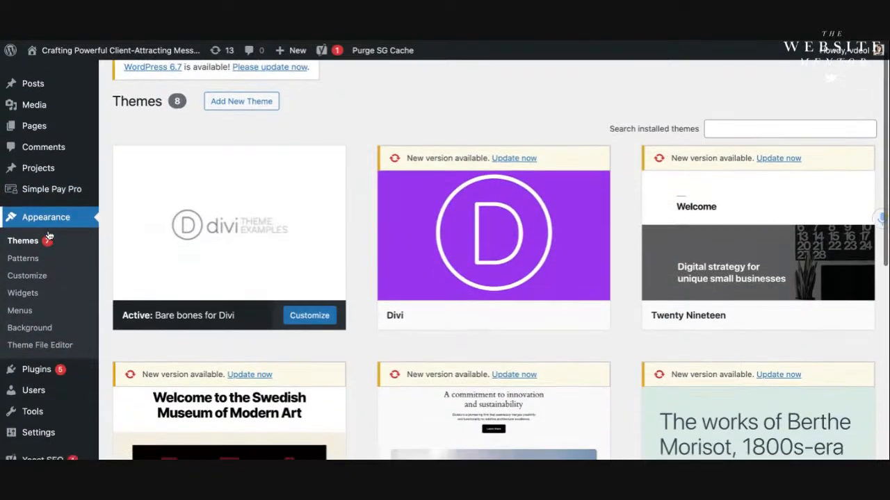
pyautogui.moveTo(36, 370)
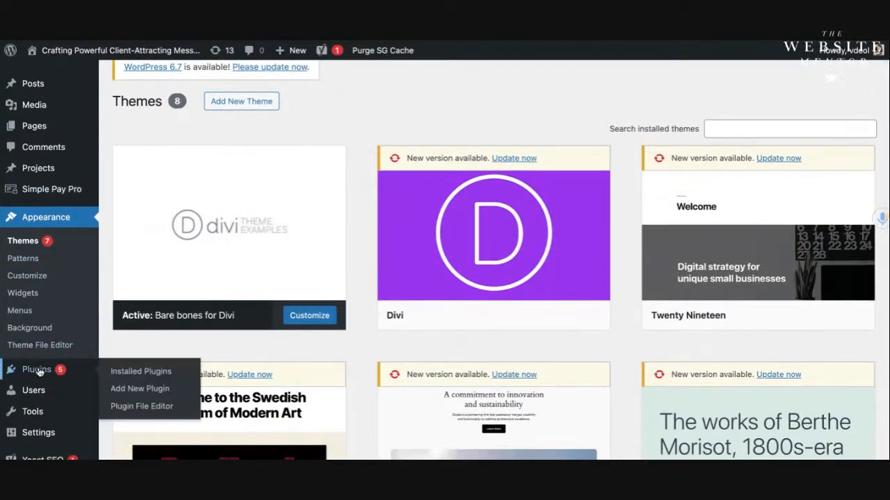
pyautogui.click(140, 371)
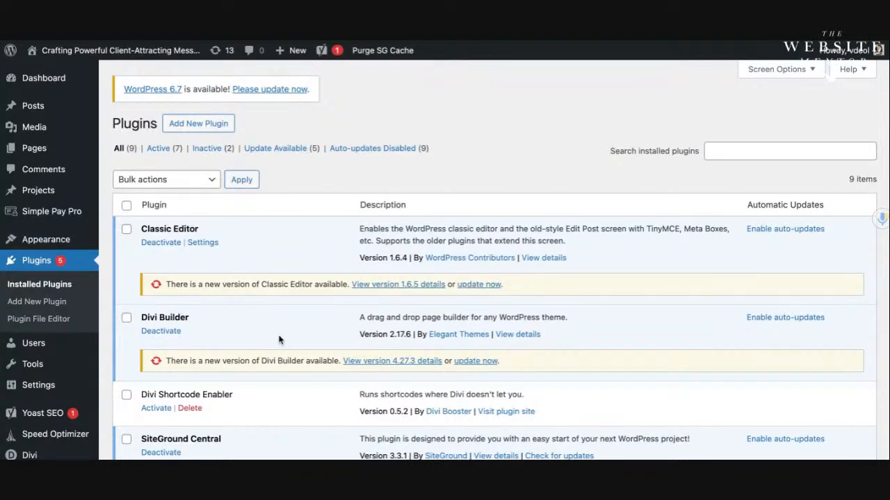
pyautogui.scroll(-1, 279, 339)
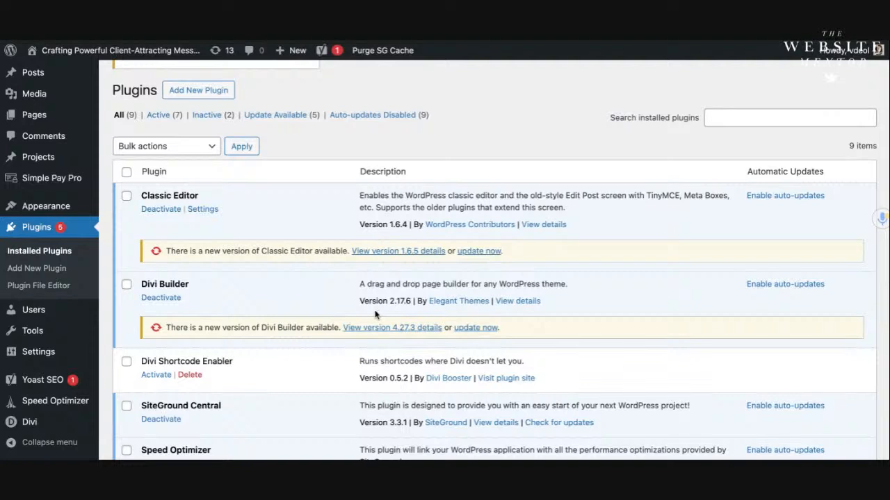
pyautogui.click(162, 298)
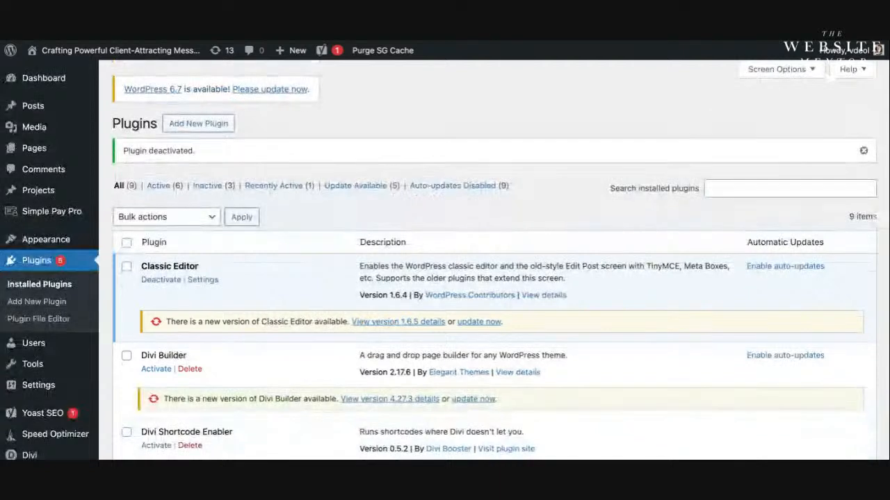
pyautogui.click(189, 369)
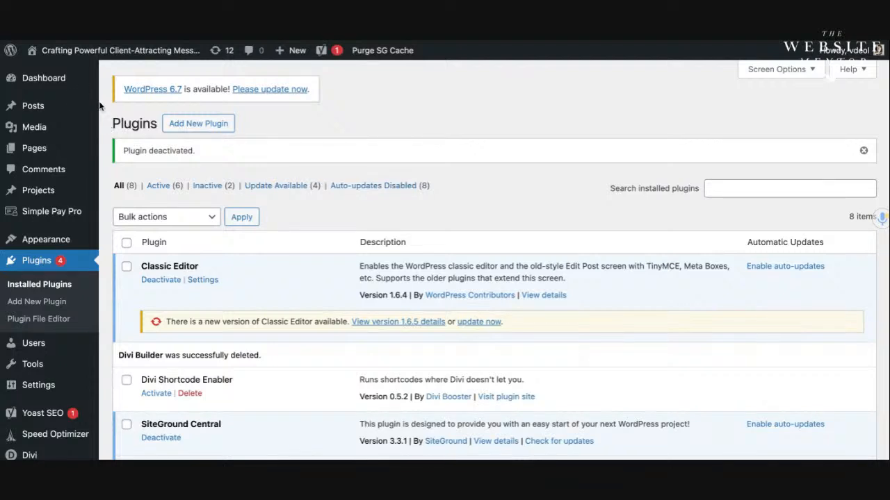
# Visit the live site and check that its home page still displays properly.
pyautogui.moveTo(70, 54)
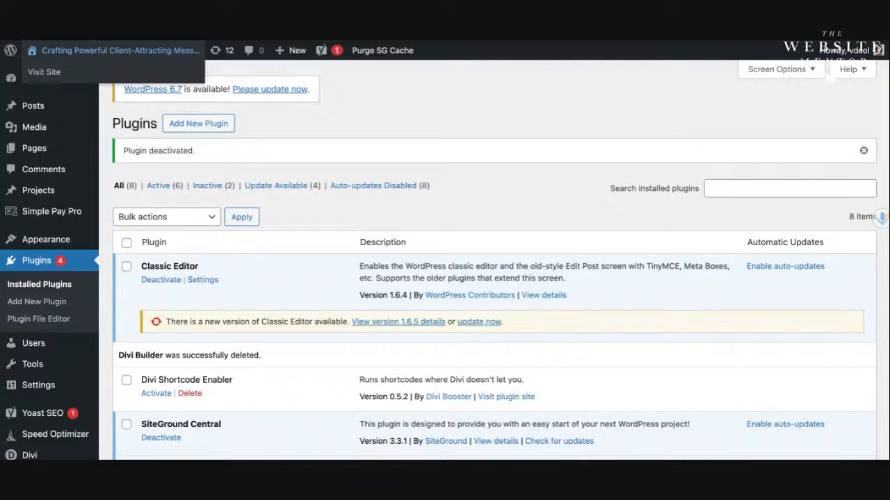
pyautogui.click(45, 72)
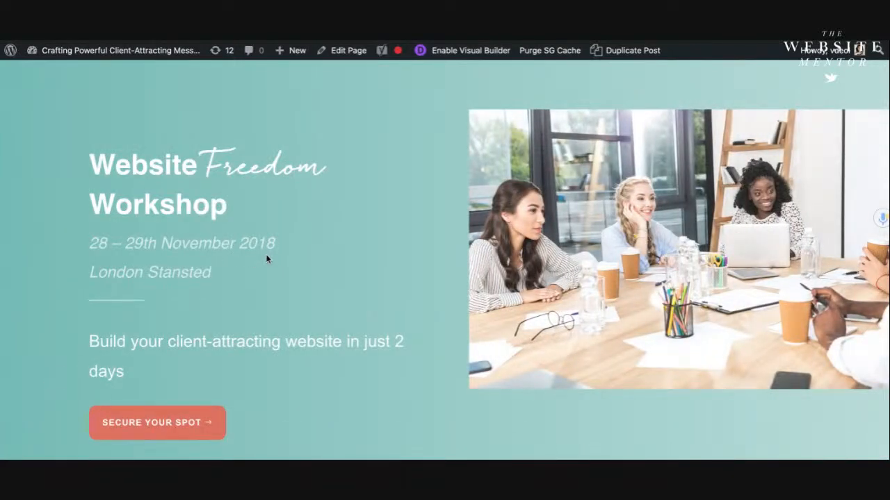
pyautogui.scroll(-1, 266, 258)
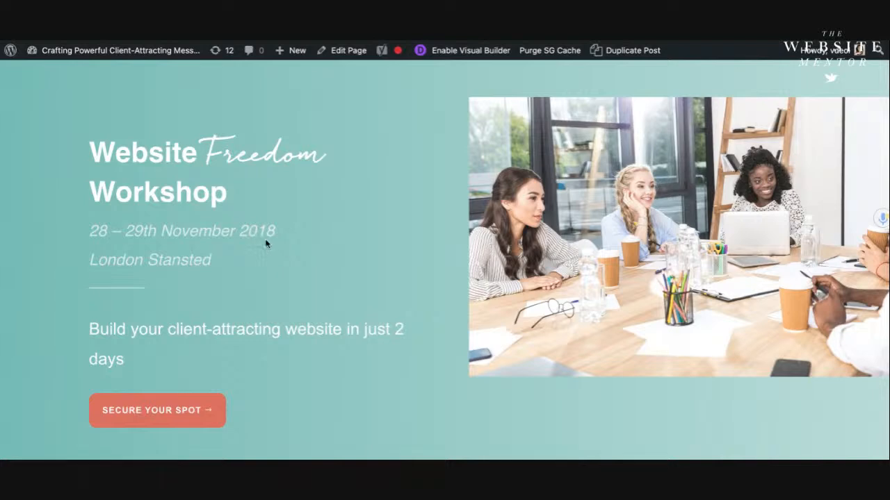
pyautogui.scroll(-5, 267, 245)
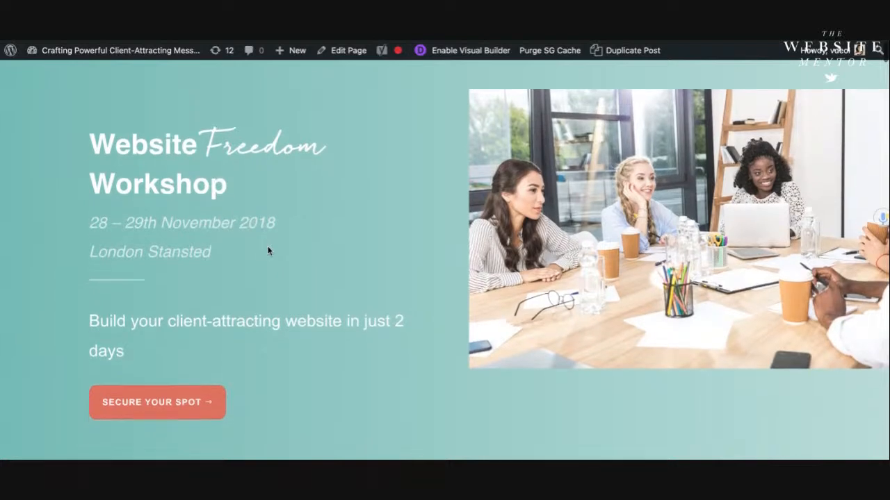
# Look through the sections of the live Website Freedom Workshop page to check that their layout is intact.
pyautogui.scroll(-10, 267, 245)
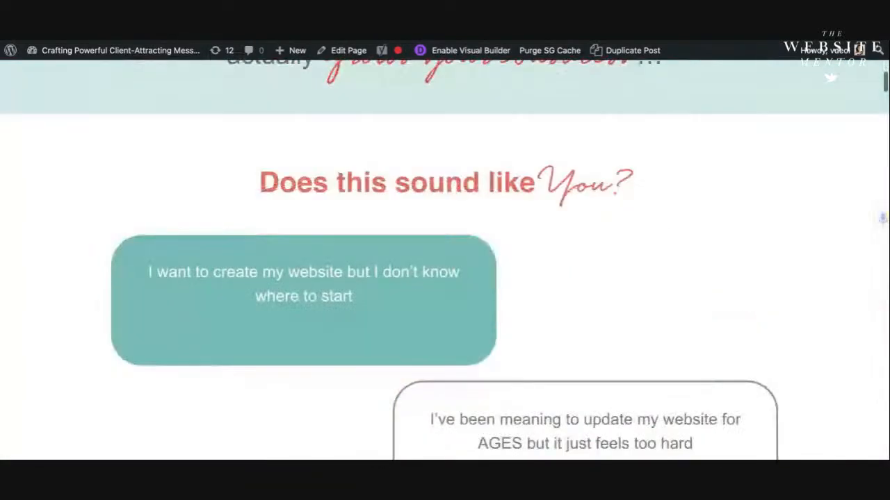
pyautogui.scroll(-12, 444, 260)
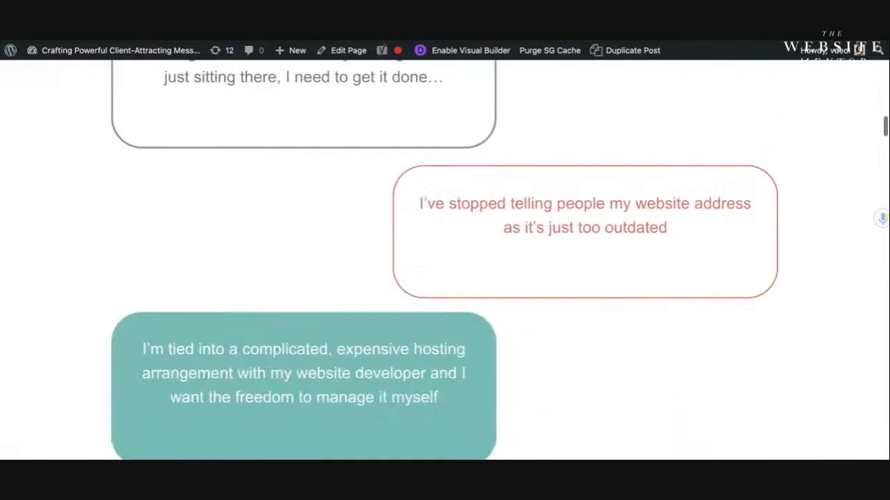
pyautogui.scroll(-10, 445, 261)
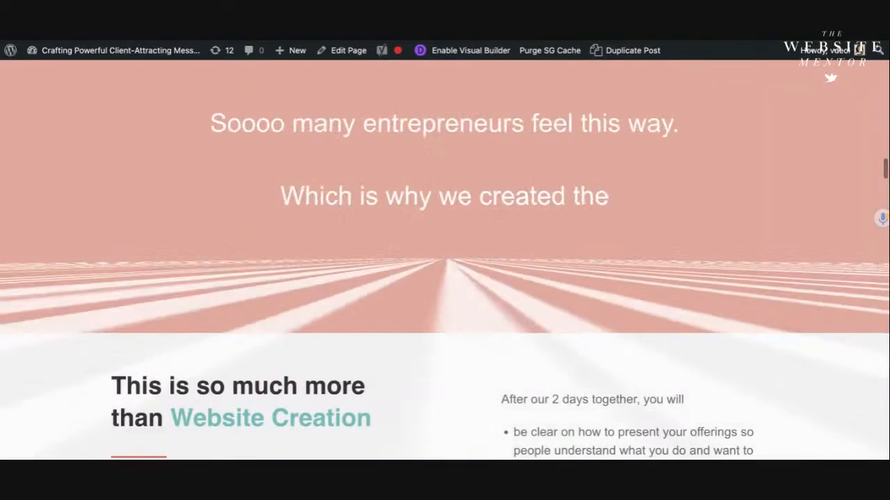
pyautogui.scroll(15, 108, 61)
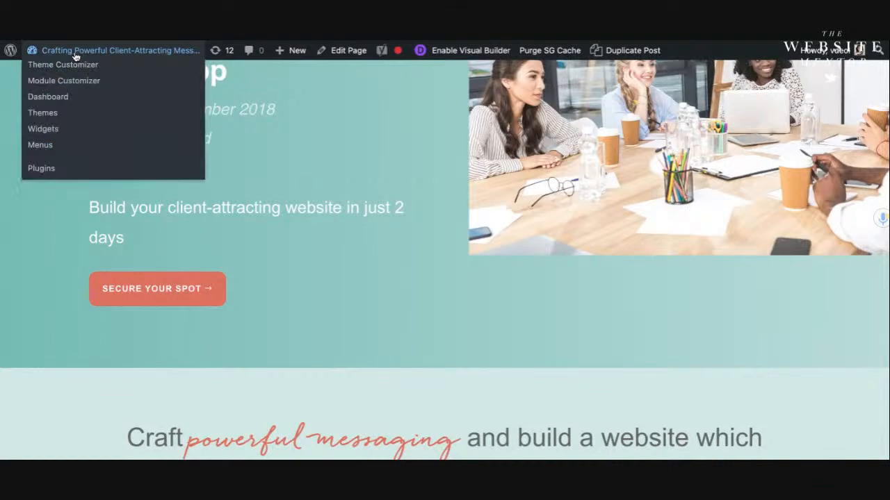
# Return from the live site to the installed plugins, then deactivate the Classic Editor plugin and delete it.
pyautogui.click(49, 97)
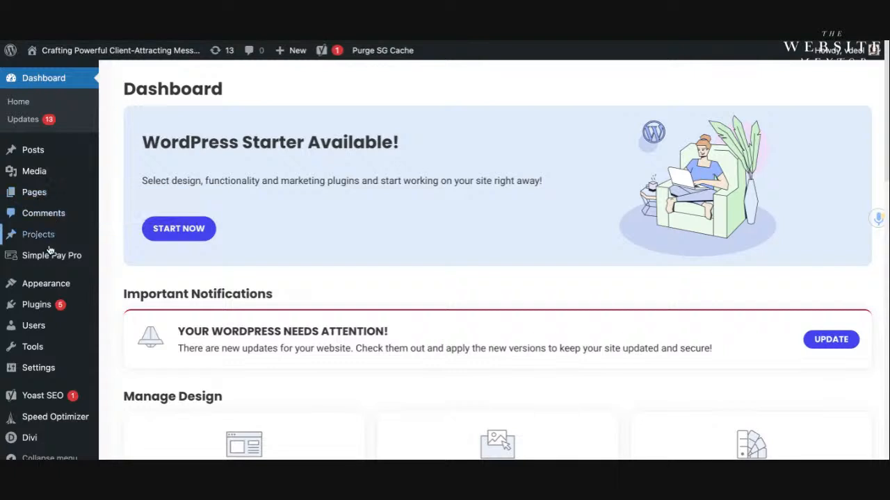
pyautogui.moveTo(42, 309)
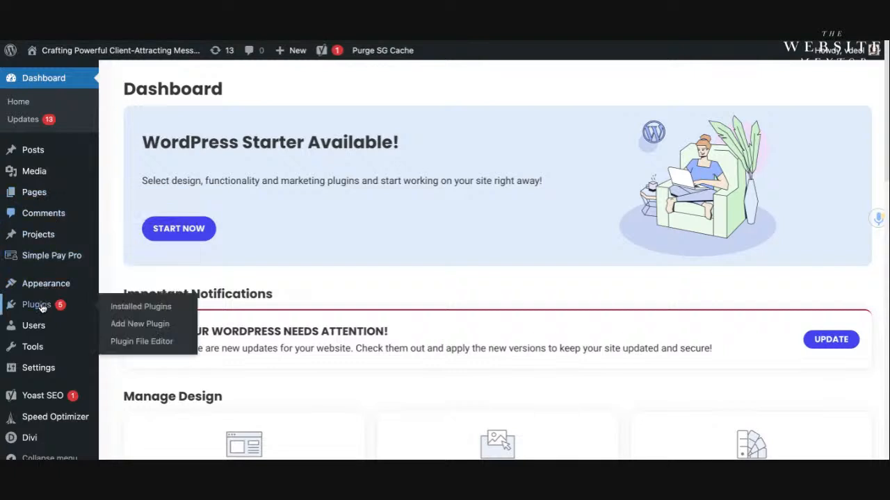
pyautogui.click(141, 308)
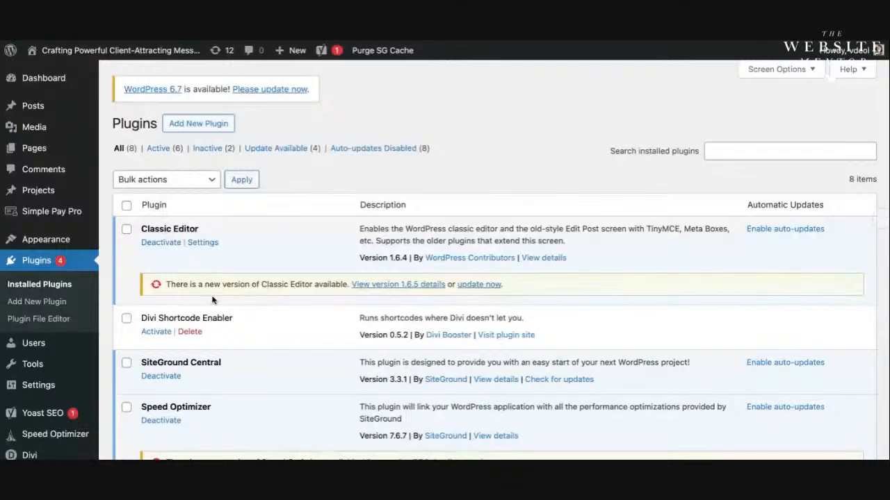
pyautogui.click(167, 246)
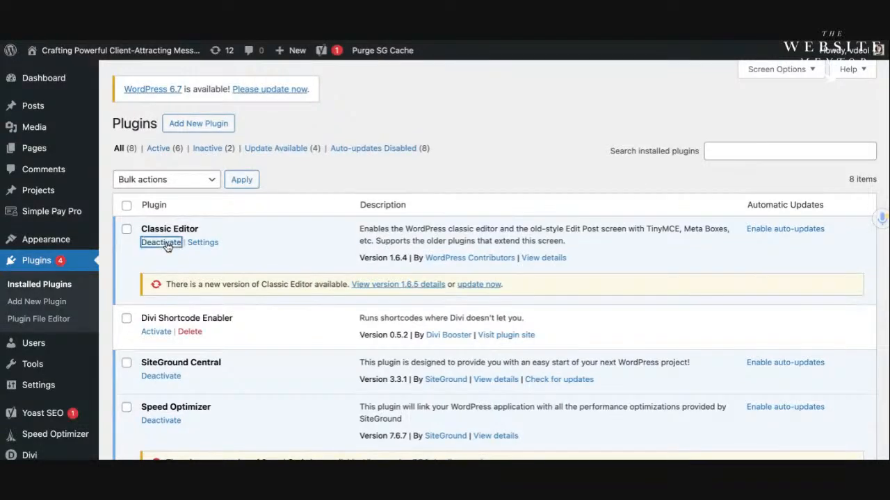
pyautogui.click(194, 281)
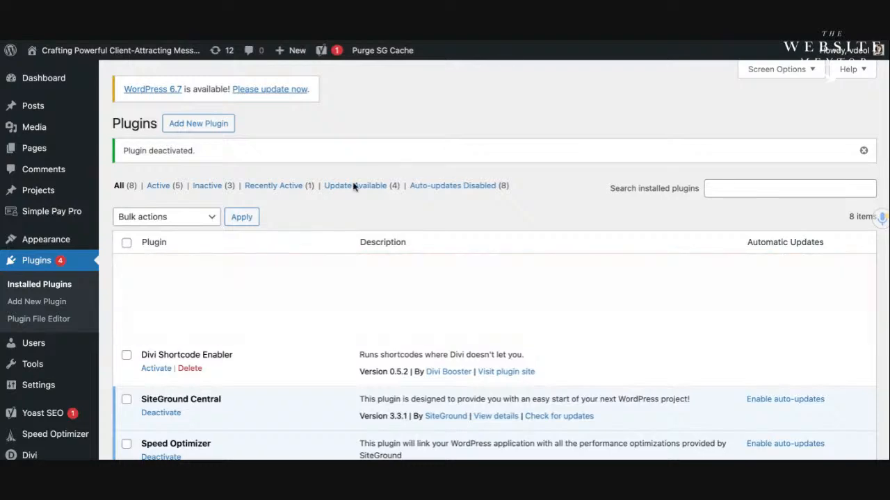
# Review the remaining installed plugins and deactivate WP Simple Pay Pro 3.
pyautogui.scroll(-2, 261, 262)
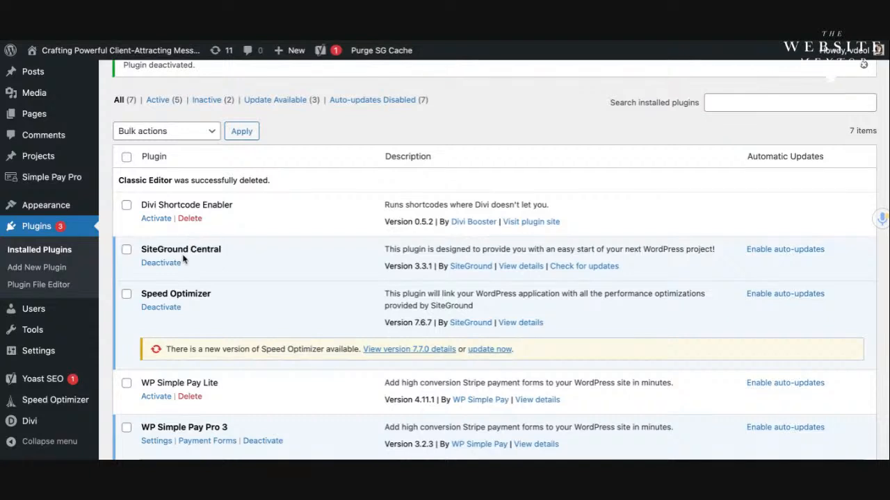
pyautogui.scroll(-1, 195, 257)
pyautogui.scroll(-4, 206, 270)
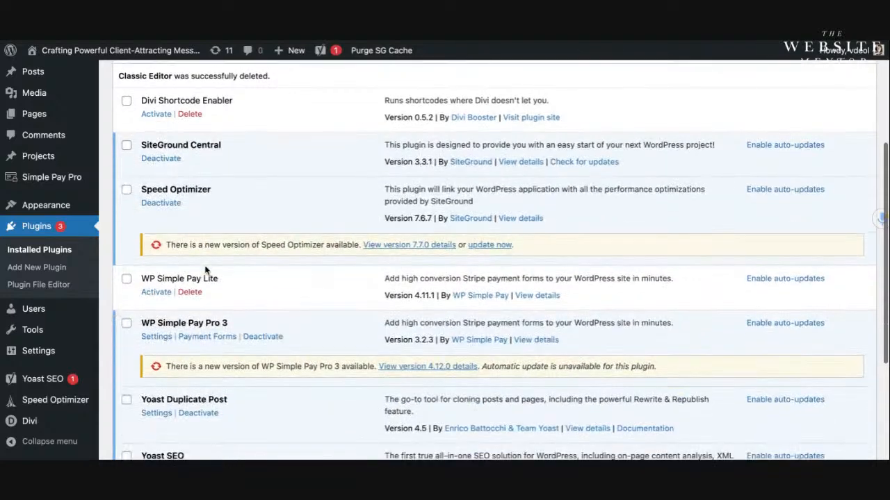
pyautogui.scroll(-2, 205, 270)
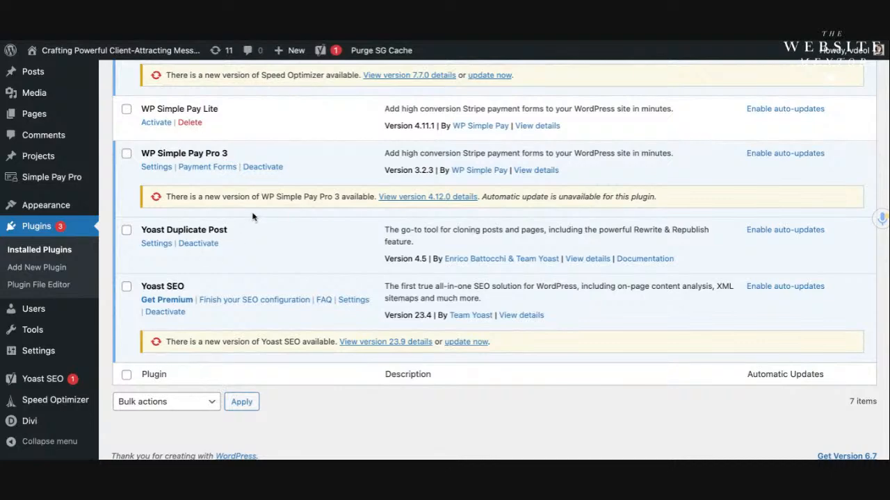
pyautogui.scroll(3, 253, 214)
pyautogui.scroll(1, 253, 214)
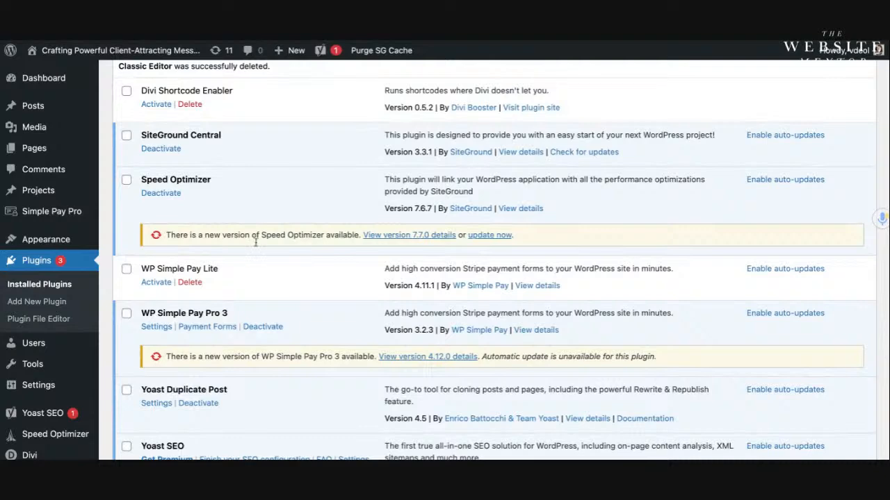
pyautogui.click(264, 328)
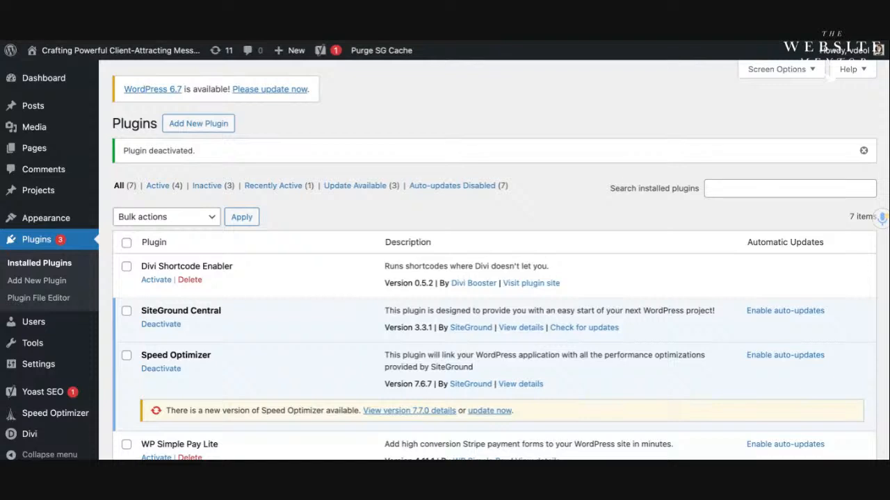
# Examine the installed plugins list for inactive plugins and pending plugin updates.
pyautogui.scroll(-2, 201, 283)
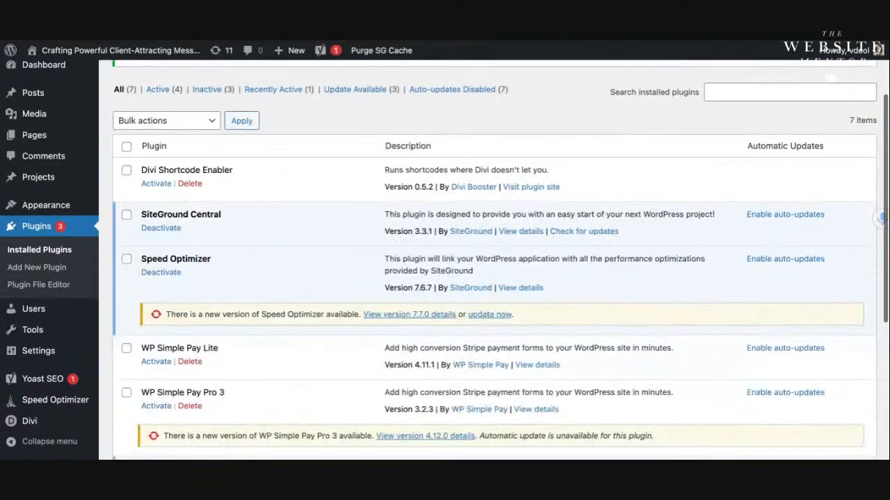
pyautogui.scroll(-4, 190, 294)
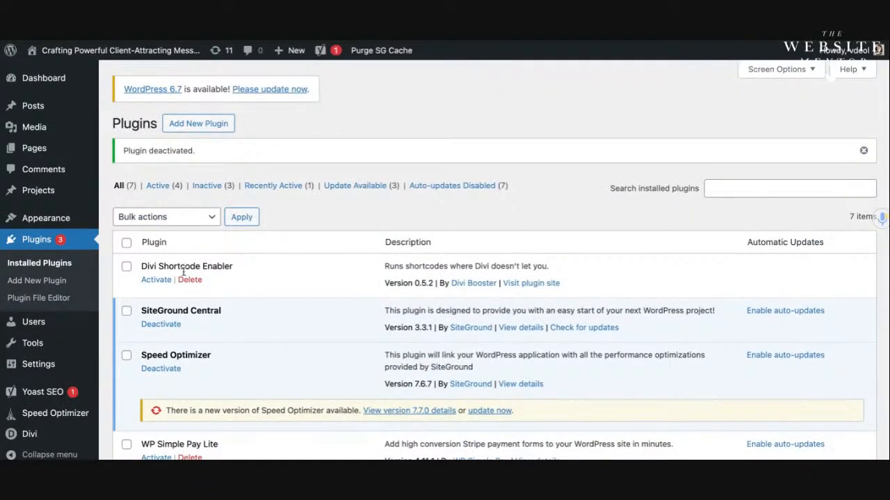
pyautogui.scroll(-2, 218, 282)
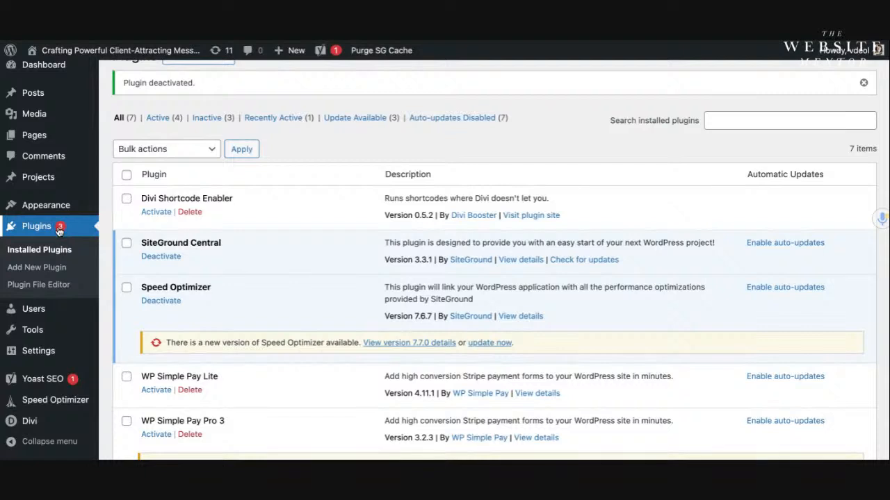
pyautogui.scroll(1, 60, 231)
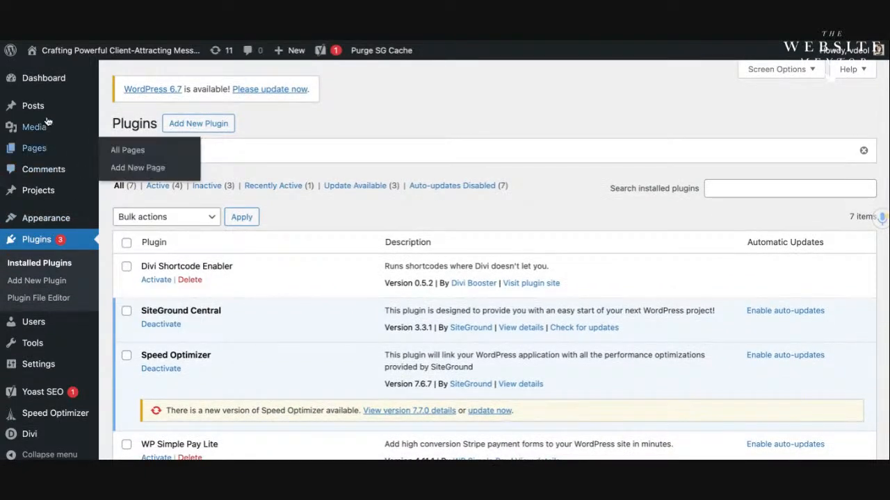
pyautogui.moveTo(55, 86)
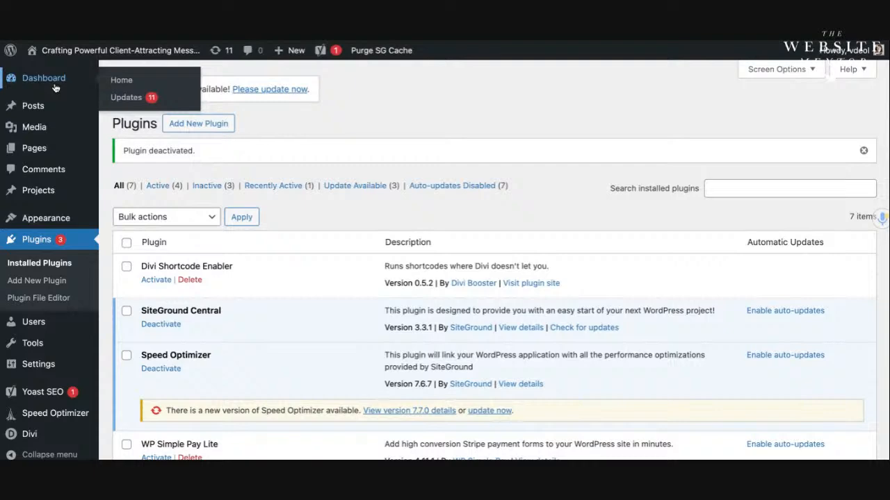